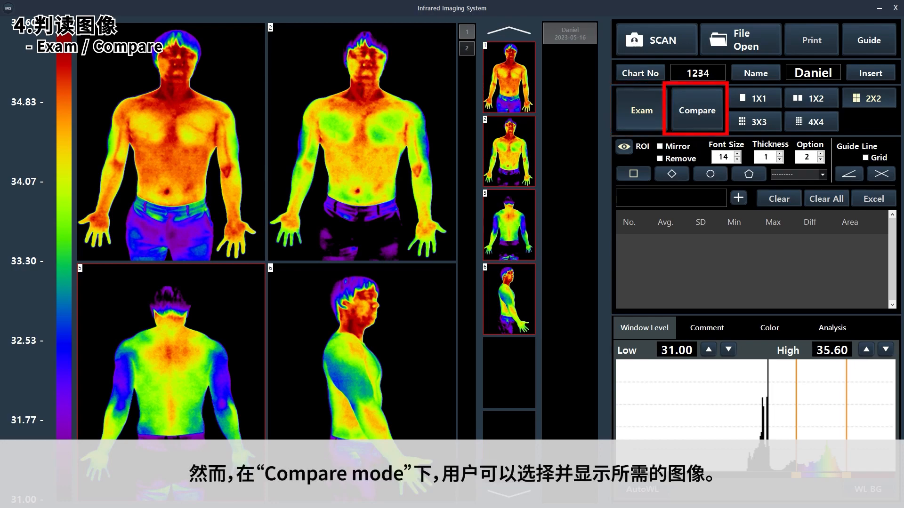
Switch to Compare mode and display the first two front-facing thermal images from the thumbnail list.
{"action": "left_click", "coordinate": [696, 118]}
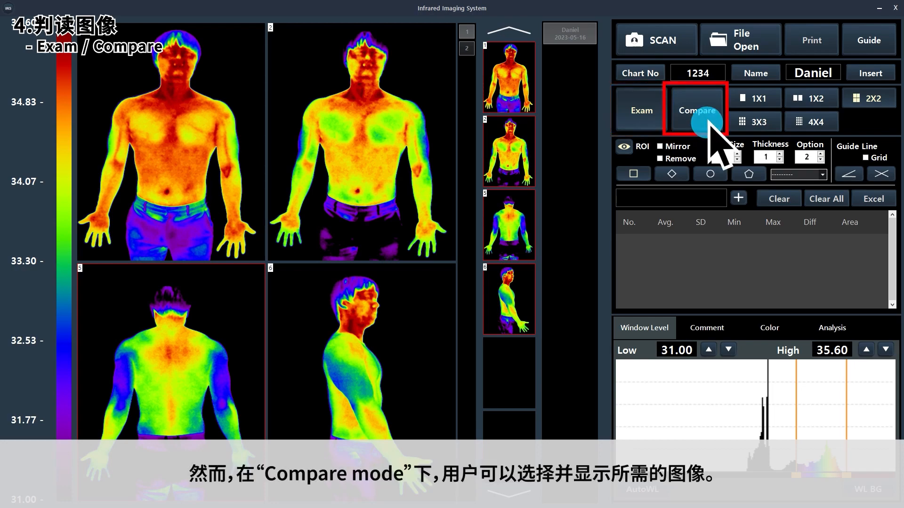
{"action": "left_click", "coordinate": [523, 93]}
{"action": "left_click", "coordinate": [529, 163]}
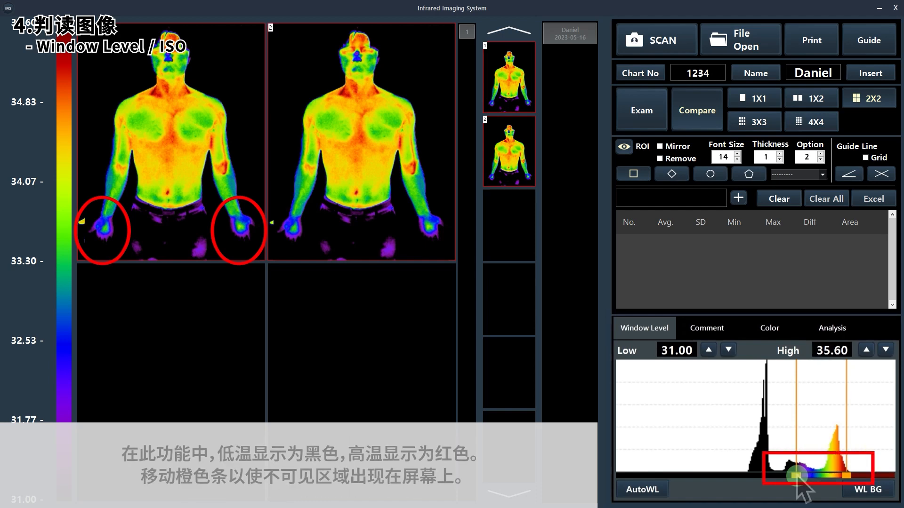
Lower the window level's low limit to 29.20 so the cold hand areas show, and open the colour mode options.
{"action": "left_click_drag", "start_coordinate": [798, 476], "coordinate": [782, 475]}
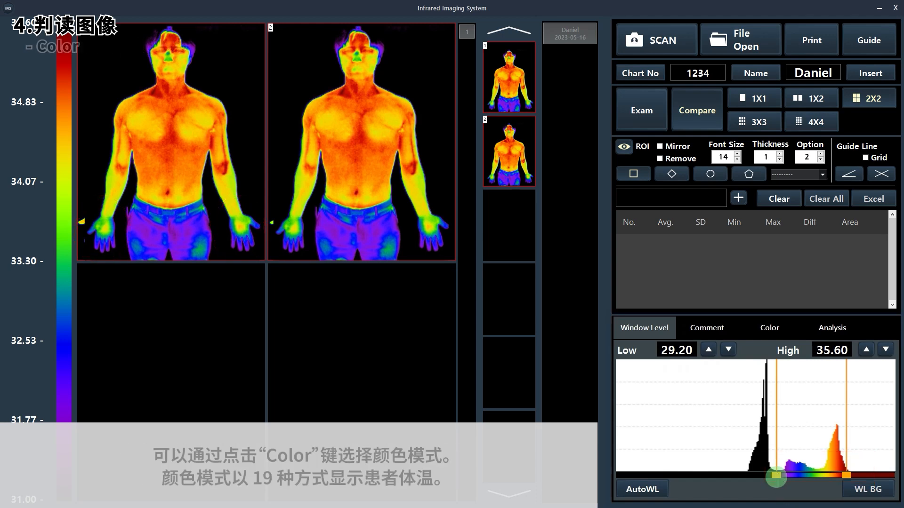
{"action": "left_click", "coordinate": [770, 331]}
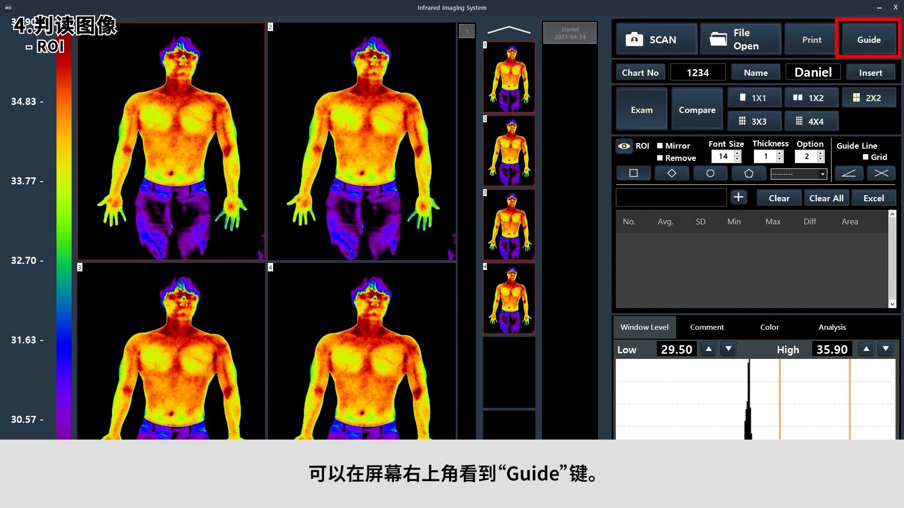
Open the Guide from the main screen.
{"action": "left_click", "coordinate": [853, 52]}
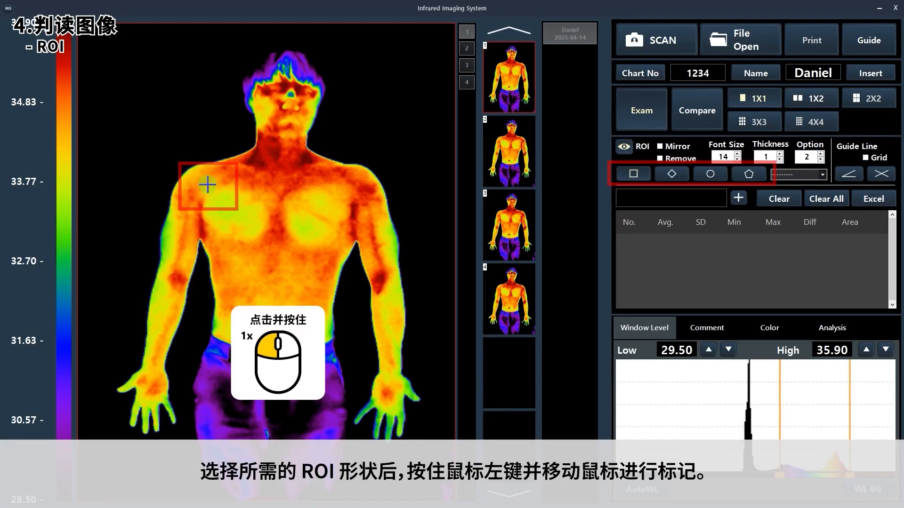
Mark rectangular ROIs about 66 × 28 on the chest, 25 × 57 on the upper arm and 18 × 55 on the forearm, each duplicated opposite.
{"action": "left_click_drag", "start_coordinate": [207, 185], "coordinate": [258, 204]}
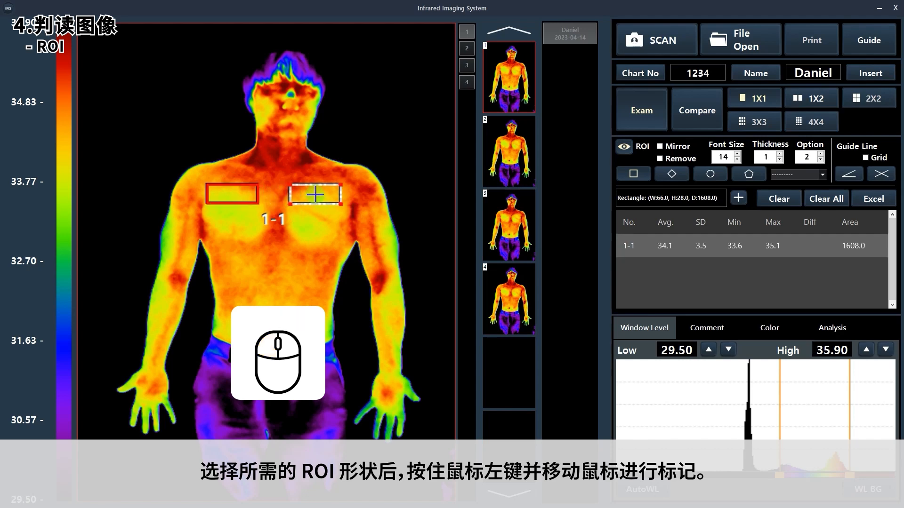
{"action": "double_click", "coordinate": [315, 194]}
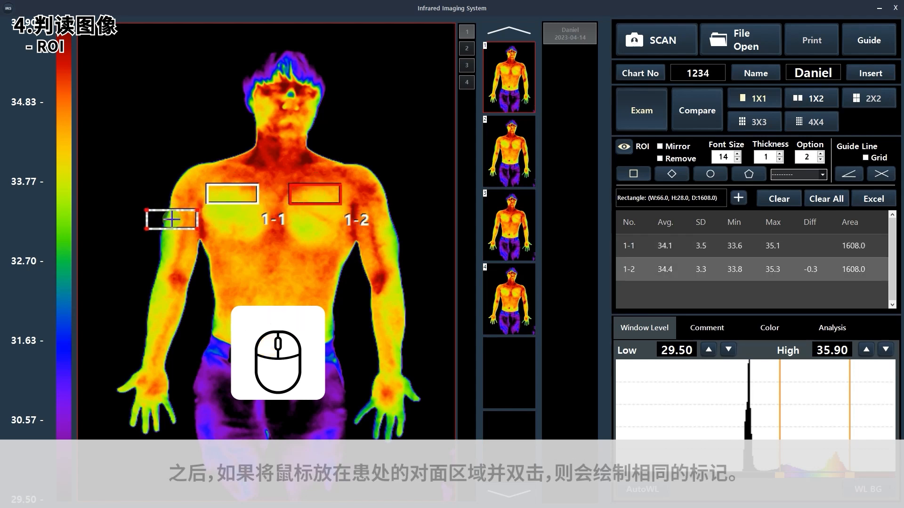
{"action": "left_click_drag", "start_coordinate": [168, 219], "coordinate": [189, 262]}
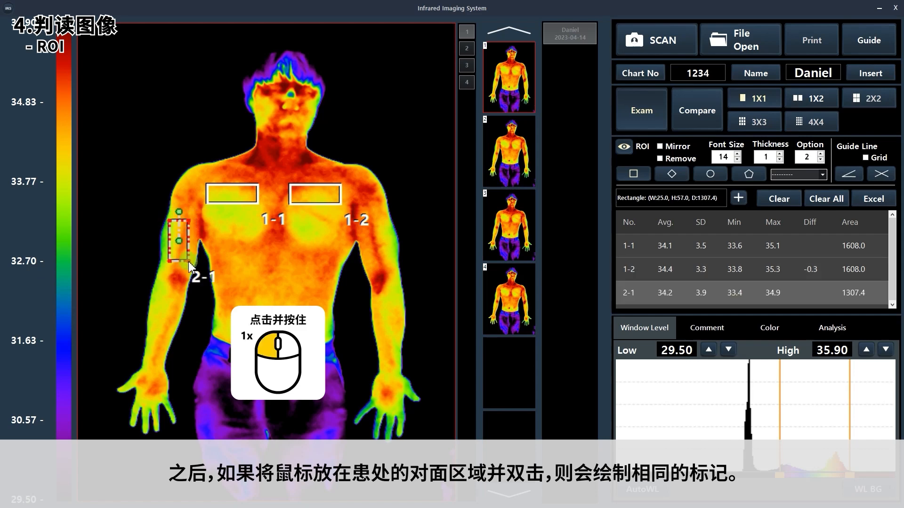
{"action": "double_click", "coordinate": [378, 243]}
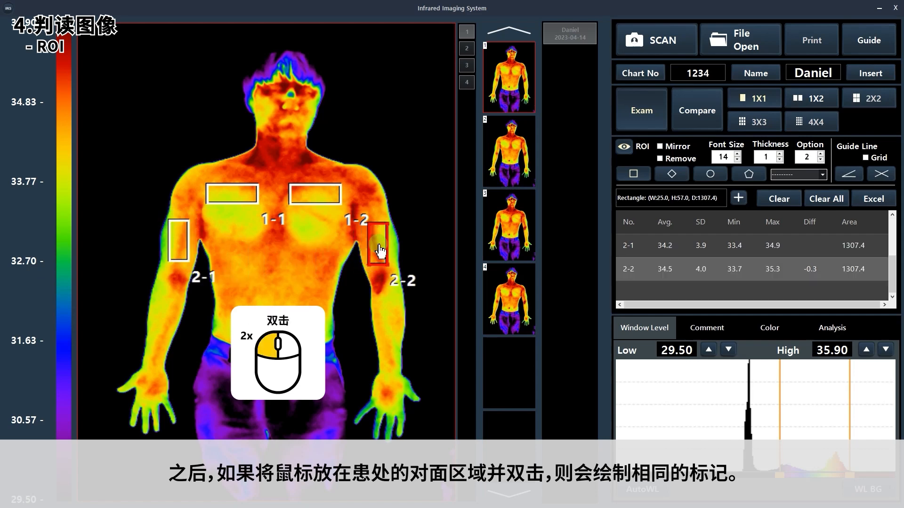
{"action": "left_click_drag", "start_coordinate": [156, 296], "coordinate": [169, 336]}
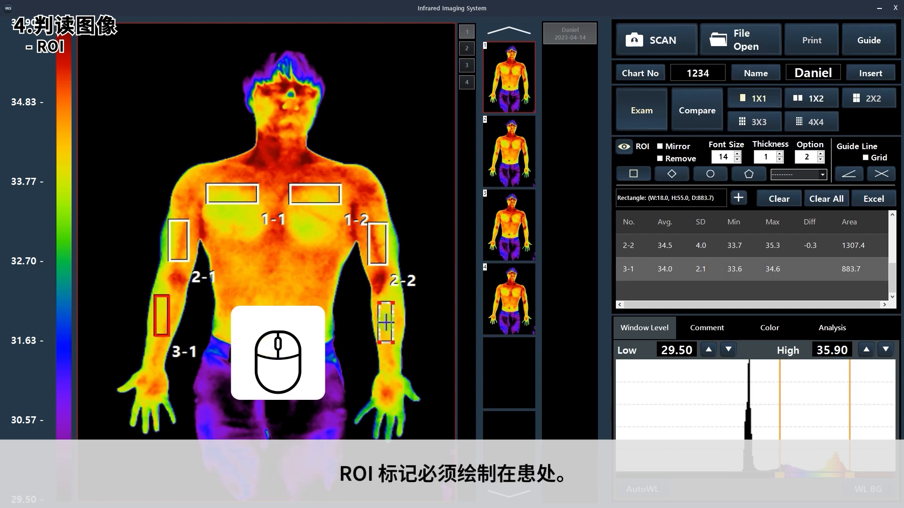
{"action": "double_click", "coordinate": [386, 322]}
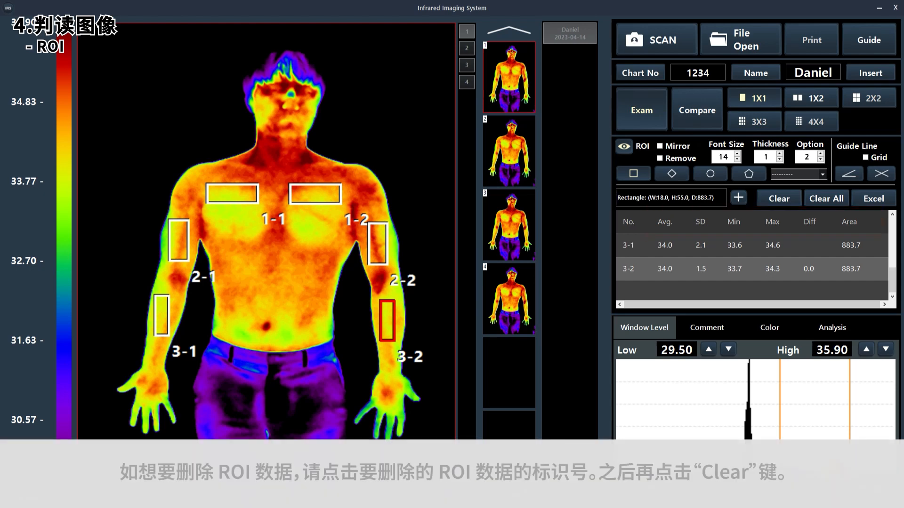
Delete the forearm ROI entry 3-1 from the ROI data.
{"action": "left_click", "coordinate": [722, 248]}
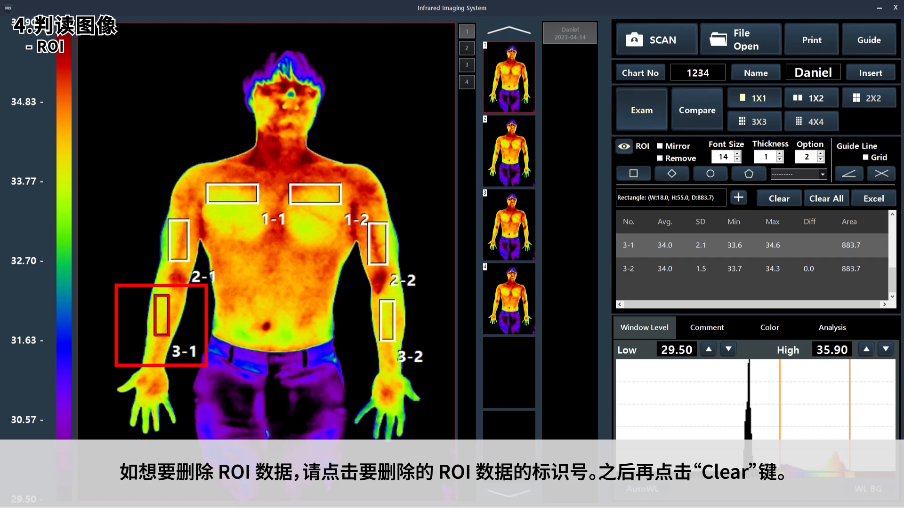
{"action": "left_click", "coordinate": [793, 198]}
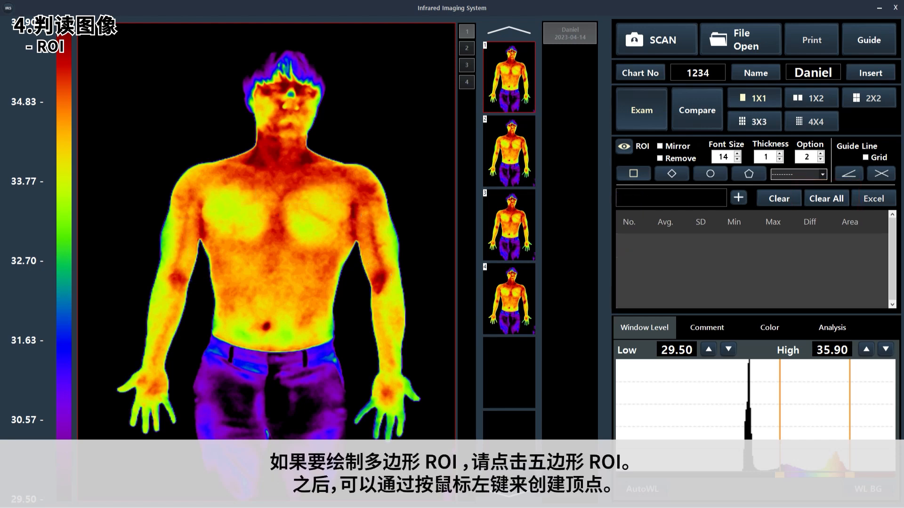
Outline the chest area on the image's left side with a closed polygon ROI about 87 × 85.
{"action": "left_click", "coordinate": [754, 176]}
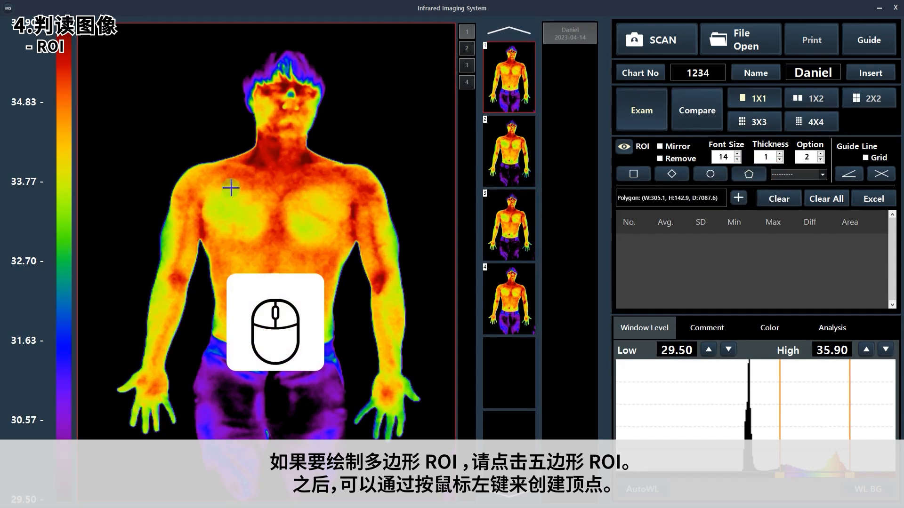
{"action": "left_click", "coordinate": [231, 188]}
{"action": "left_click", "coordinate": [220, 192]}
{"action": "left_click", "coordinate": [208, 199]}
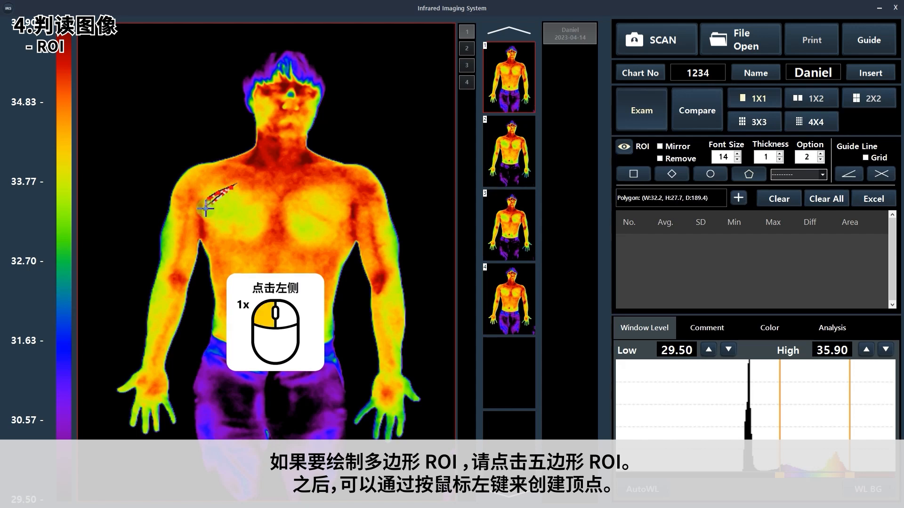
{"action": "left_click", "coordinate": [207, 235]}
{"action": "left_click", "coordinate": [212, 245]}
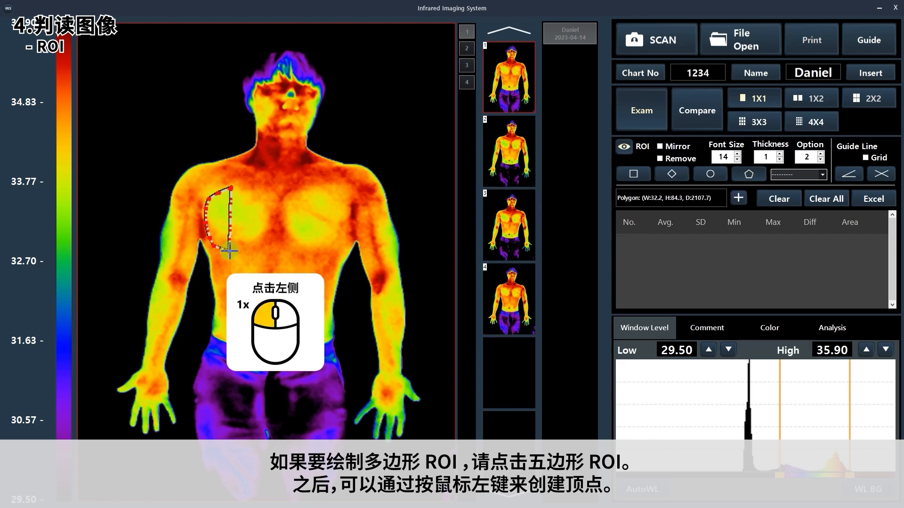
{"action": "left_click", "coordinate": [232, 252]}
{"action": "left_click", "coordinate": [269, 245]}
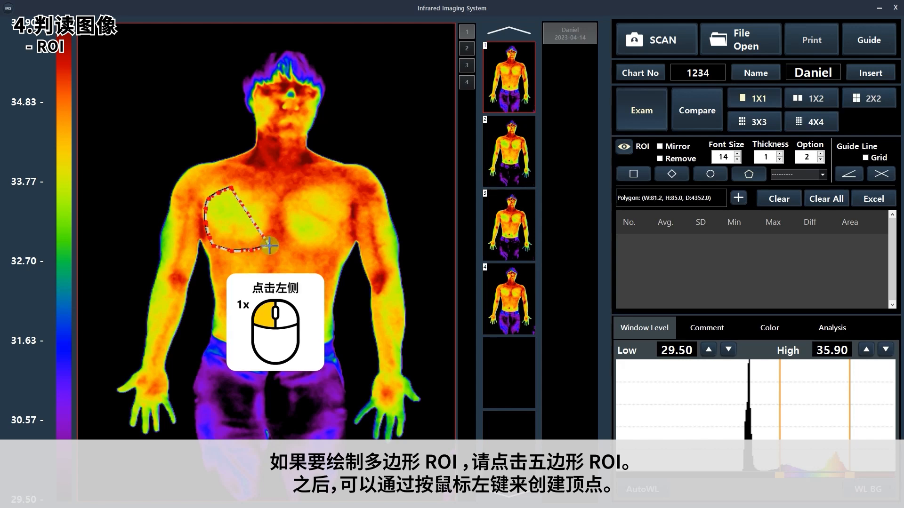
{"action": "left_click", "coordinate": [274, 218]}
{"action": "left_click", "coordinate": [272, 199]}
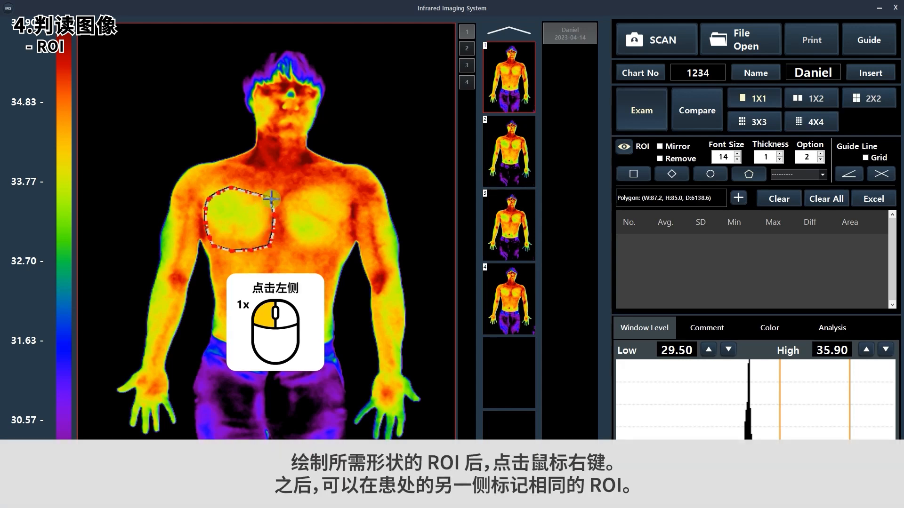
{"action": "left_click", "coordinate": [256, 192]}
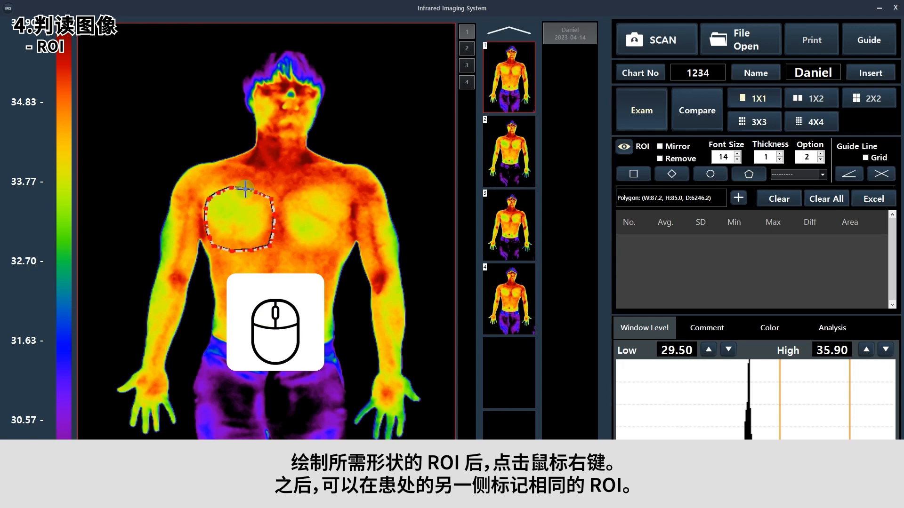
{"action": "right_click", "coordinate": [245, 189]}
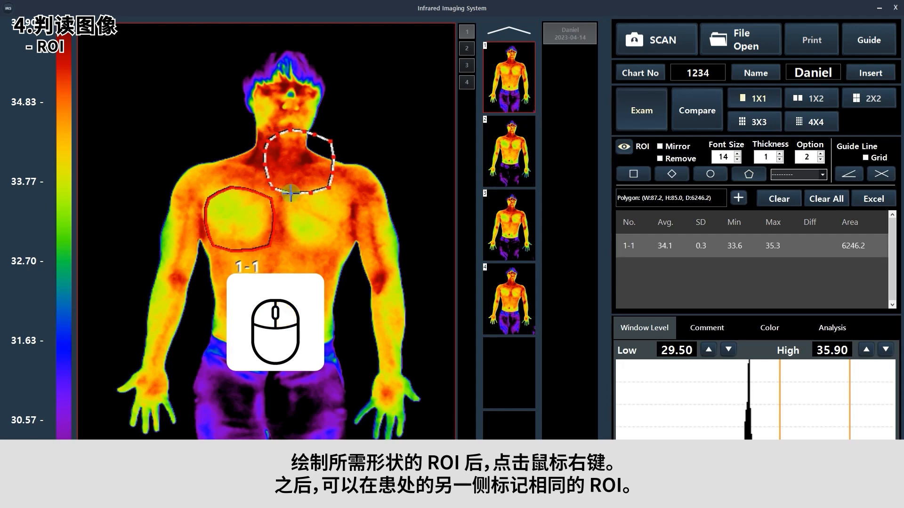
Draw a matching closed polygon ROI point by point around the chest area on the opposite side.
{"action": "left_click", "coordinate": [288, 195]}
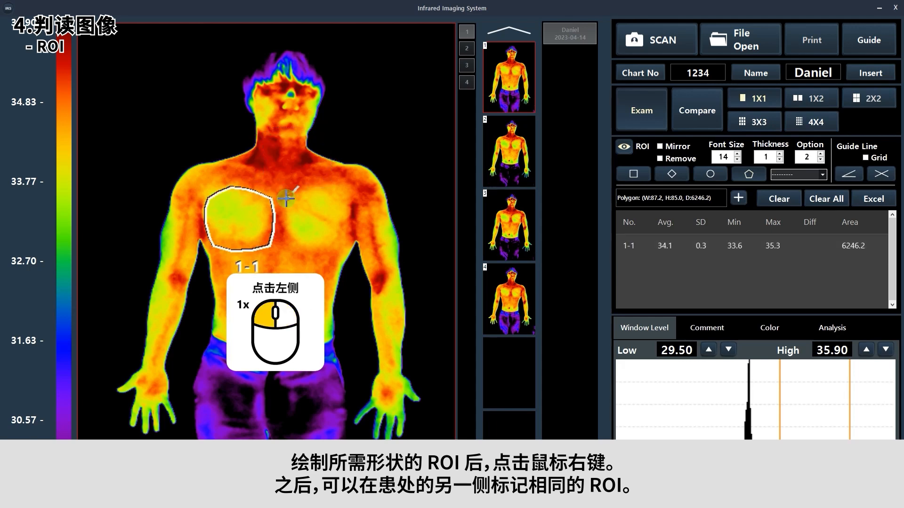
{"action": "left_click", "coordinate": [283, 208]}
{"action": "left_click", "coordinate": [284, 224]}
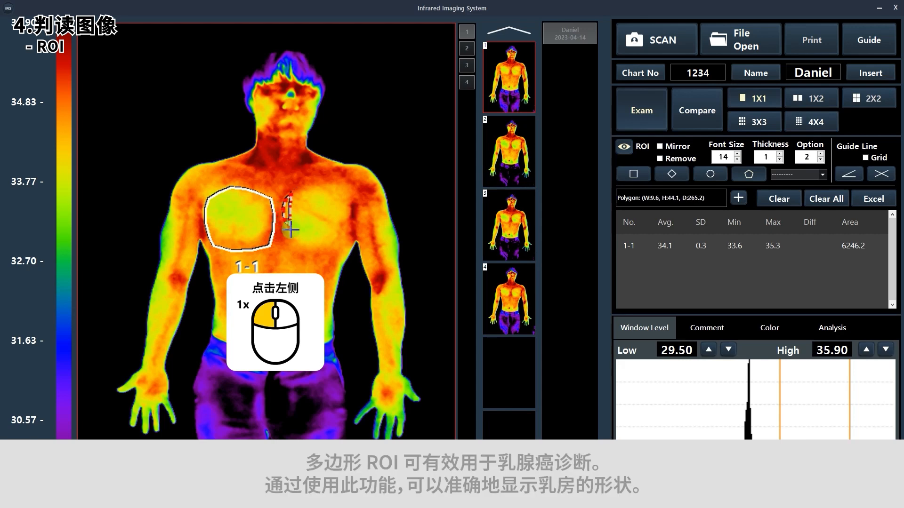
{"action": "left_click", "coordinate": [288, 233]}
{"action": "left_click", "coordinate": [294, 244]}
{"action": "left_click", "coordinate": [304, 248]}
{"action": "left_click", "coordinate": [316, 250]}
{"action": "left_click", "coordinate": [329, 250]}
{"action": "left_click", "coordinate": [338, 244]}
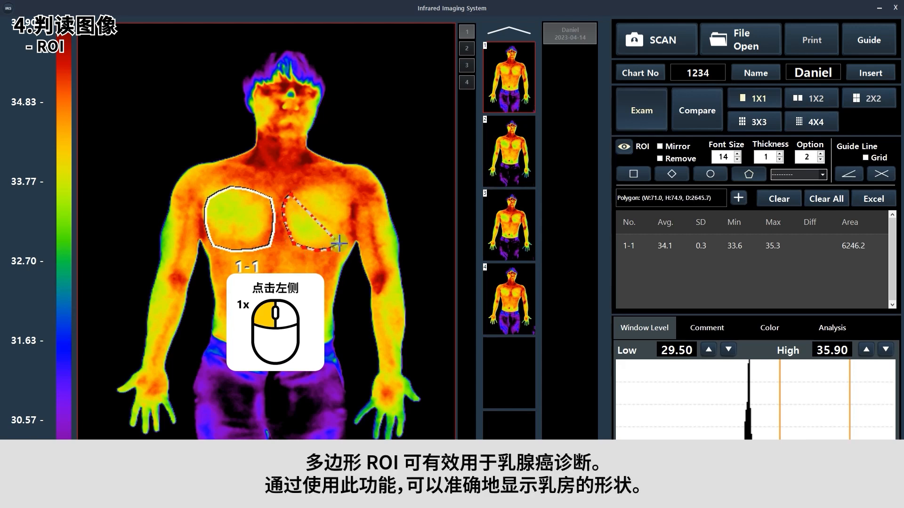
{"action": "left_click", "coordinate": [343, 228]}
{"action": "left_click", "coordinate": [346, 213]}
{"action": "left_click", "coordinate": [338, 198]}
{"action": "left_click", "coordinate": [329, 191]}
{"action": "left_click", "coordinate": [317, 190]}
{"action": "right_click", "coordinate": [303, 191]}
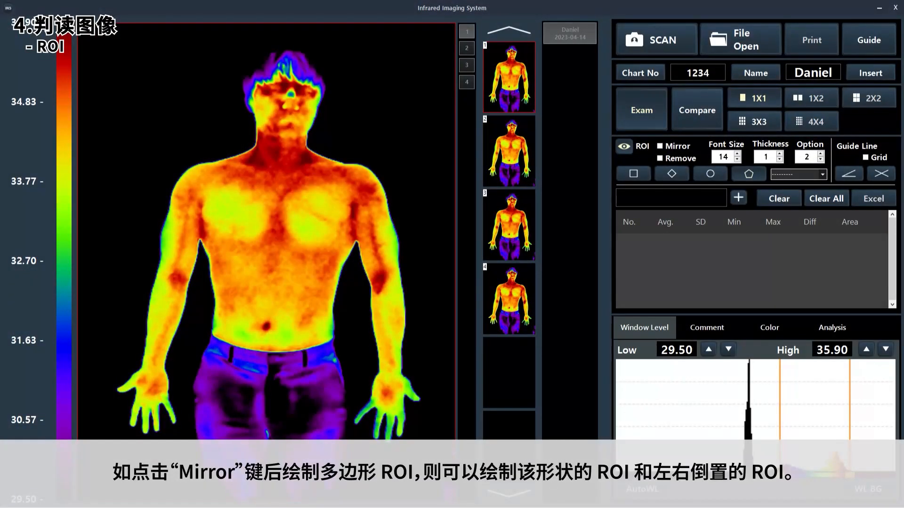
Enable Mirror, draw a polygon ROI about 82 × 70 on the left-hand chest area, and place its mirrored copy on the opposite side.
{"action": "left_click", "coordinate": [673, 147]}
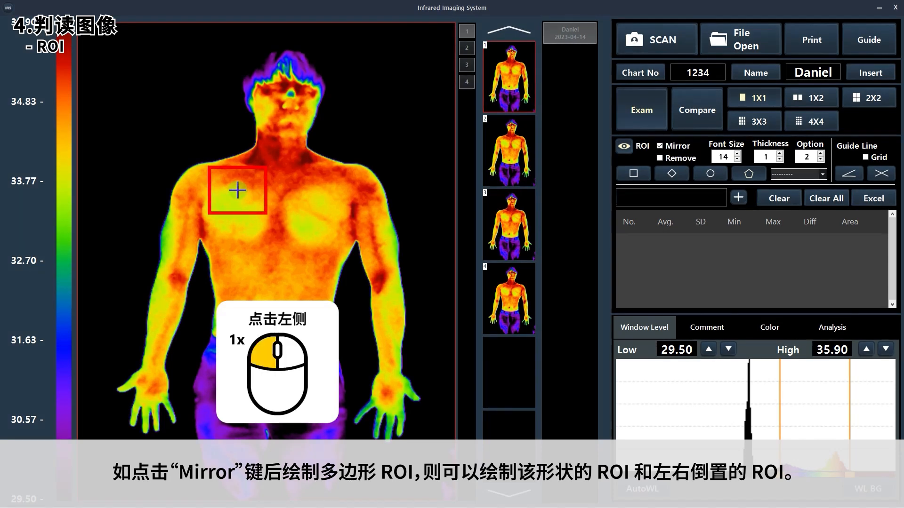
{"action": "left_click", "coordinate": [239, 189]}
{"action": "left_click", "coordinate": [207, 200]}
{"action": "left_click", "coordinate": [207, 225]}
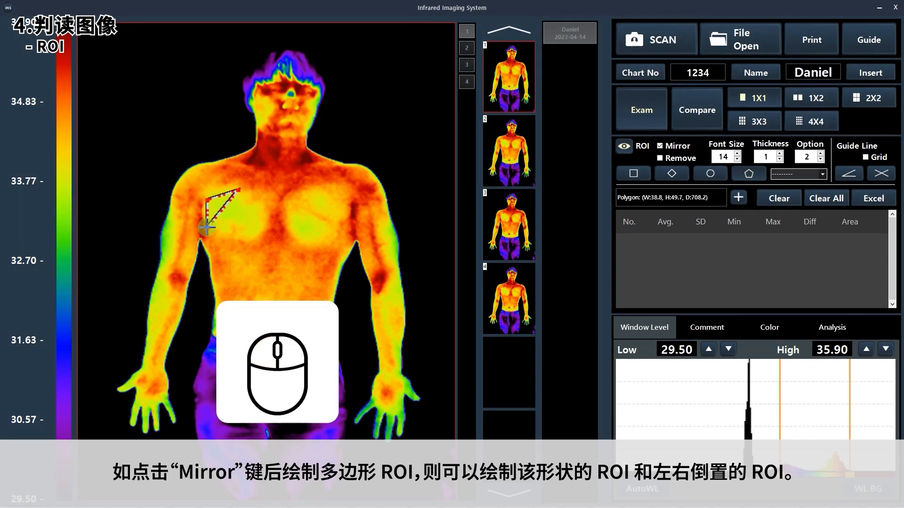
{"action": "left_click", "coordinate": [236, 243]}
{"action": "left_click", "coordinate": [264, 239]}
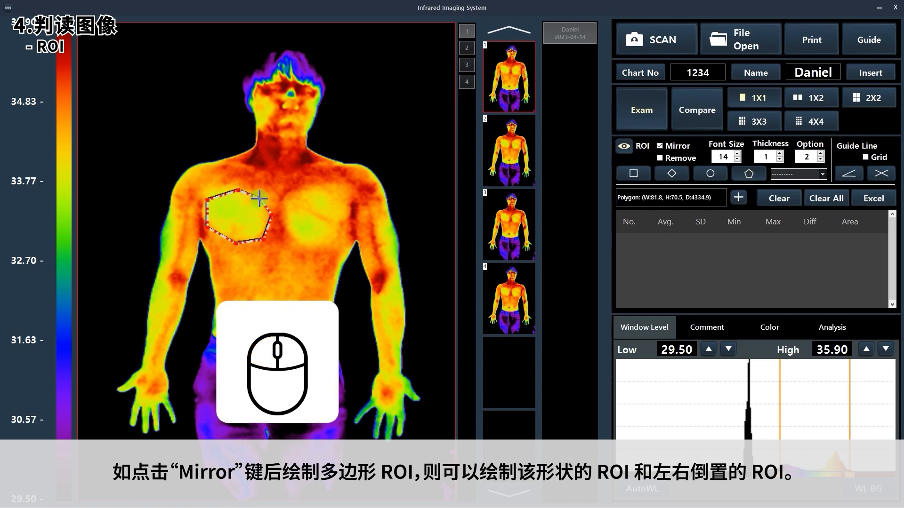
{"action": "right_click", "coordinate": [258, 196]}
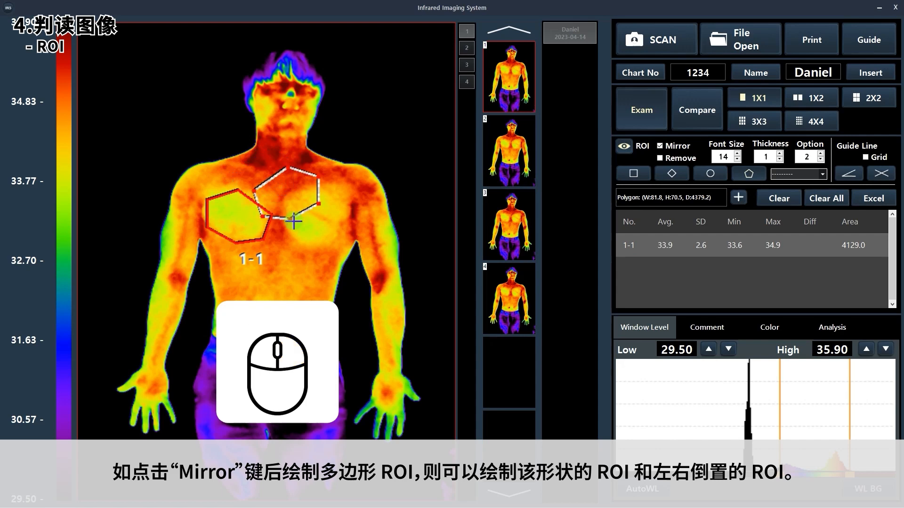
{"action": "double_click", "coordinate": [318, 238]}
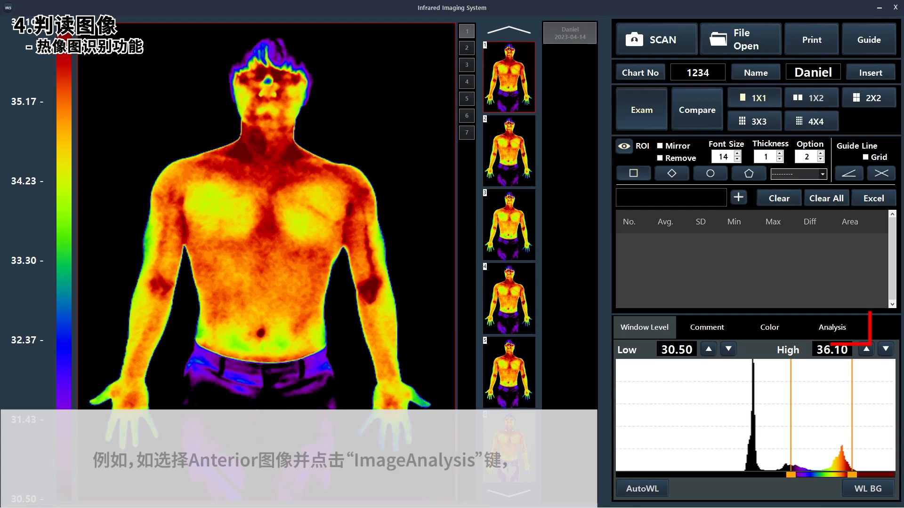
Start ImageAnalysis for the selected anterior trunk image.
{"action": "left_click", "coordinate": [855, 328]}
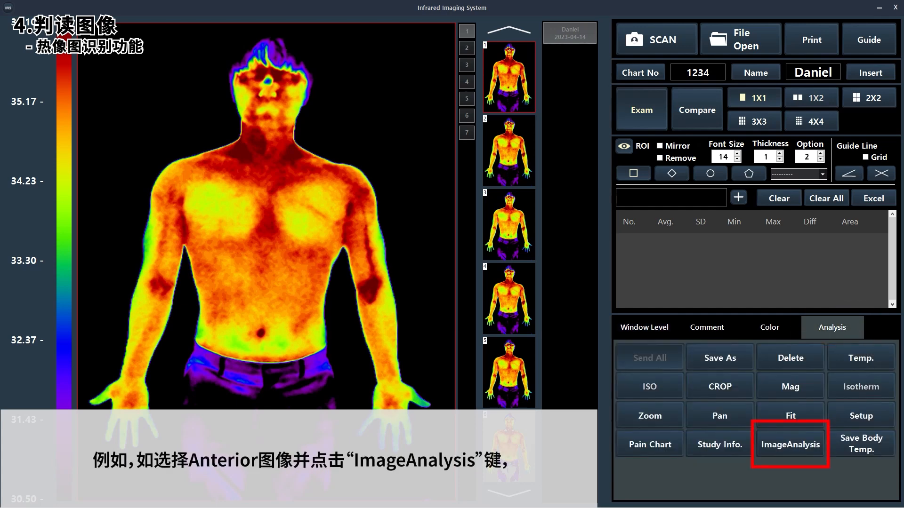
{"action": "left_click", "coordinate": [791, 445]}
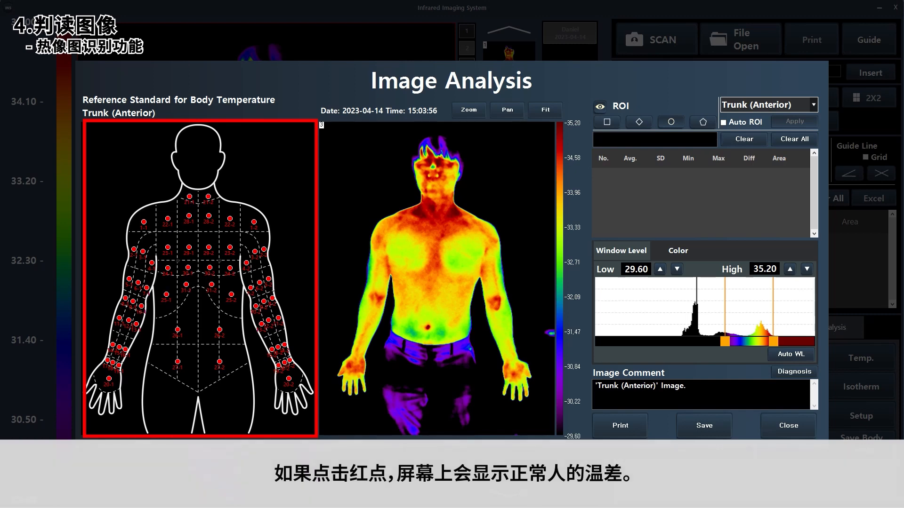
Mark elliptical ROIs about 20 × 26 at the shoulder and 14 × 27 on the upper arm, duplicating each on the opposite side.
{"action": "left_click_drag", "start_coordinate": [386, 227], "coordinate": [395, 239]}
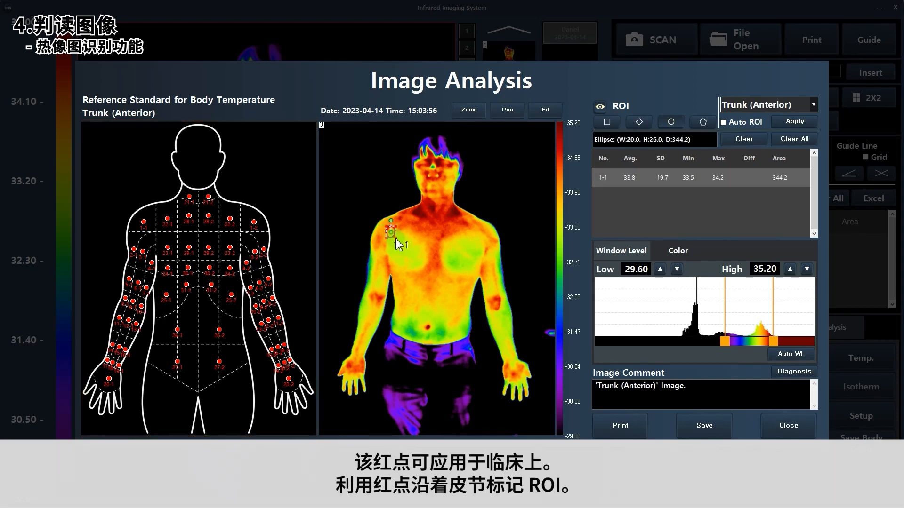
{"action": "left_click", "coordinate": [481, 232]}
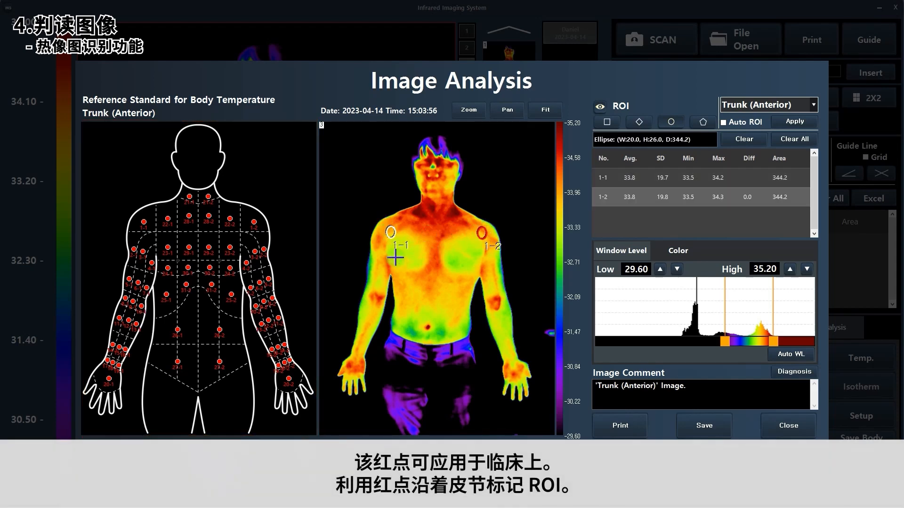
{"action": "left_click_drag", "start_coordinate": [372, 258], "coordinate": [376, 268]}
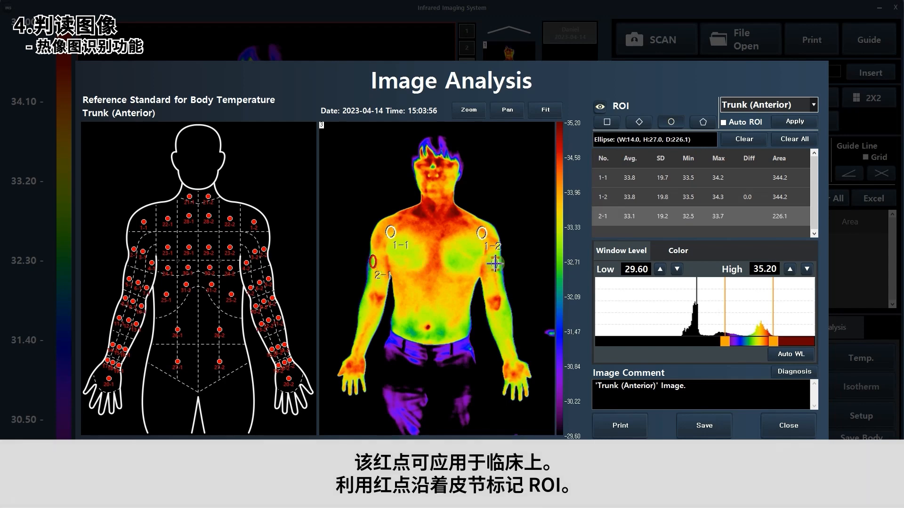
{"action": "left_click", "coordinate": [497, 262]}
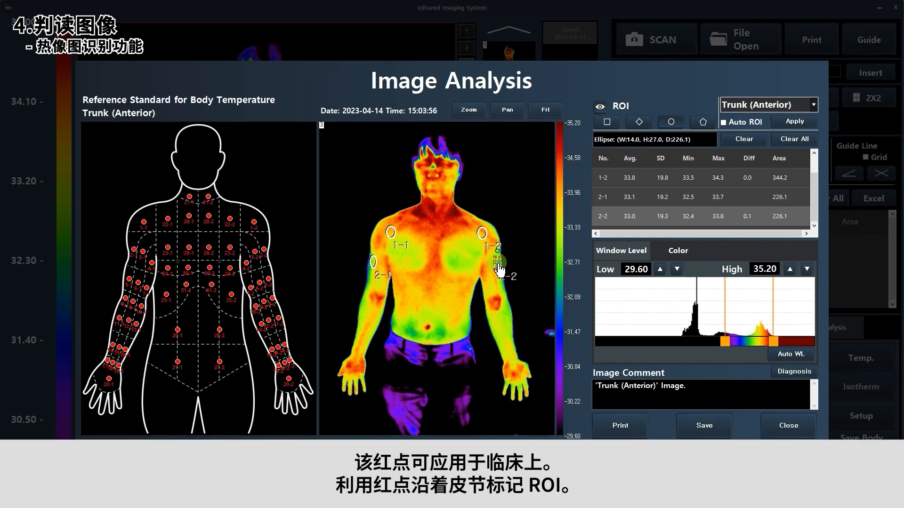
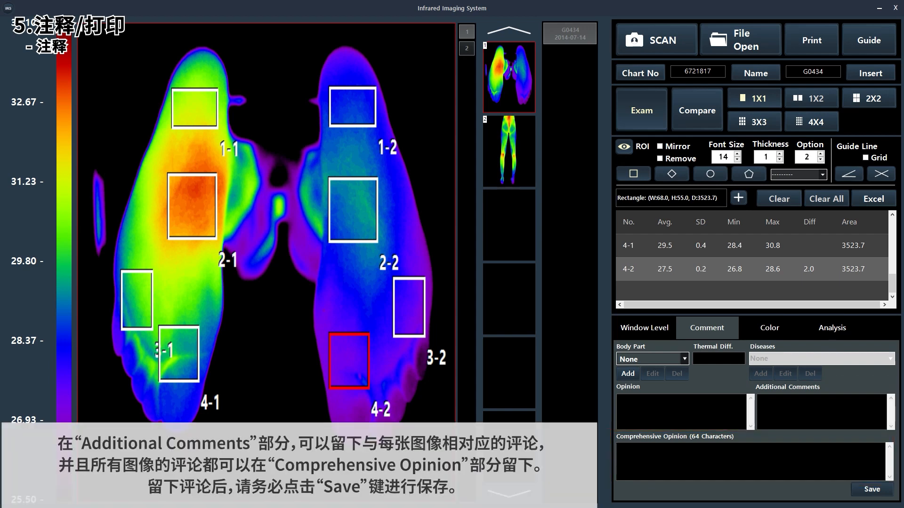
Enter "Test 1" as the foot image's additional comment and "Test 2" as the comprehensive opinion.
{"action": "type", "text": "Test 1"}
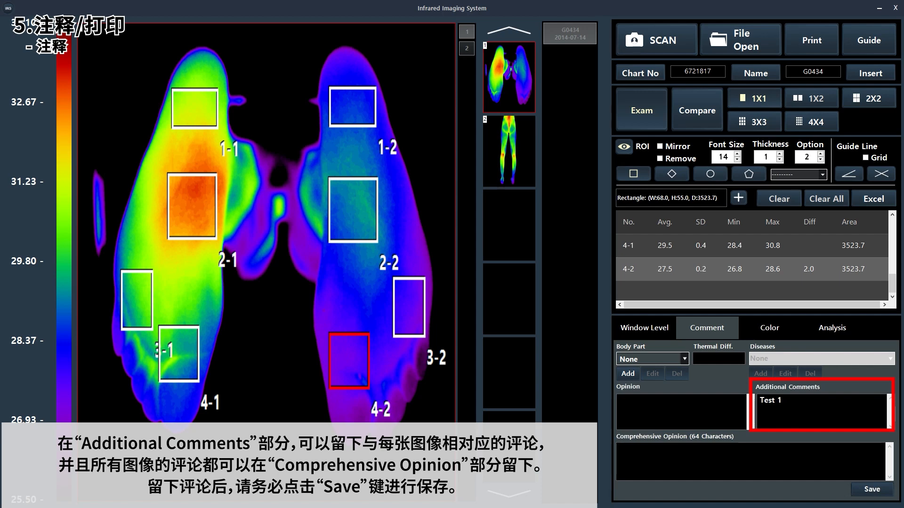
{"action": "type", "text": "Test 2"}
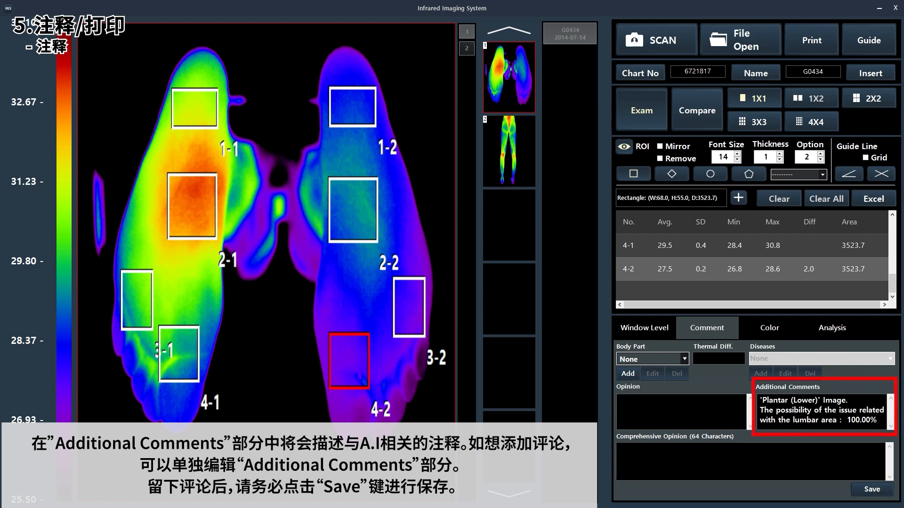
Append the line "Test 1" below the generated lumbar note in Additional Comments and open the print preview.
{"action": "key", "text": "Return"}
{"action": "type", "text": "Tes"}
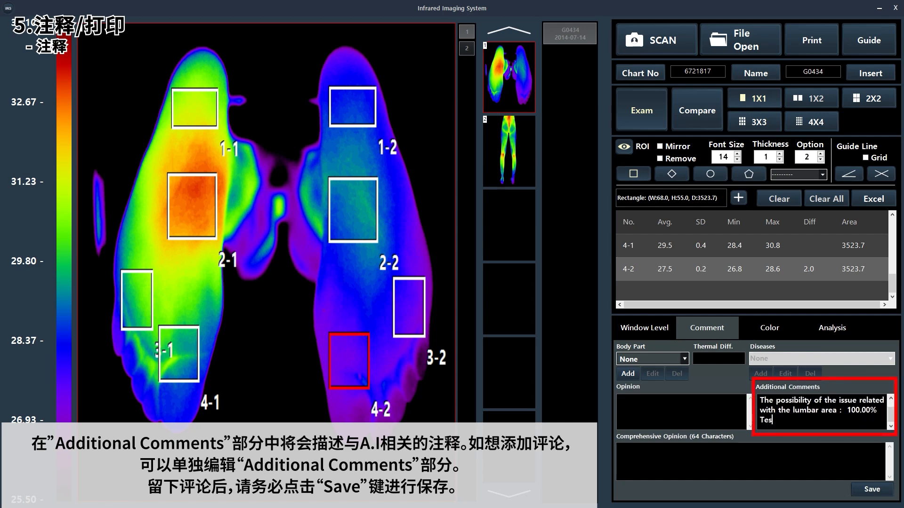
{"action": "type", "text": "t 1"}
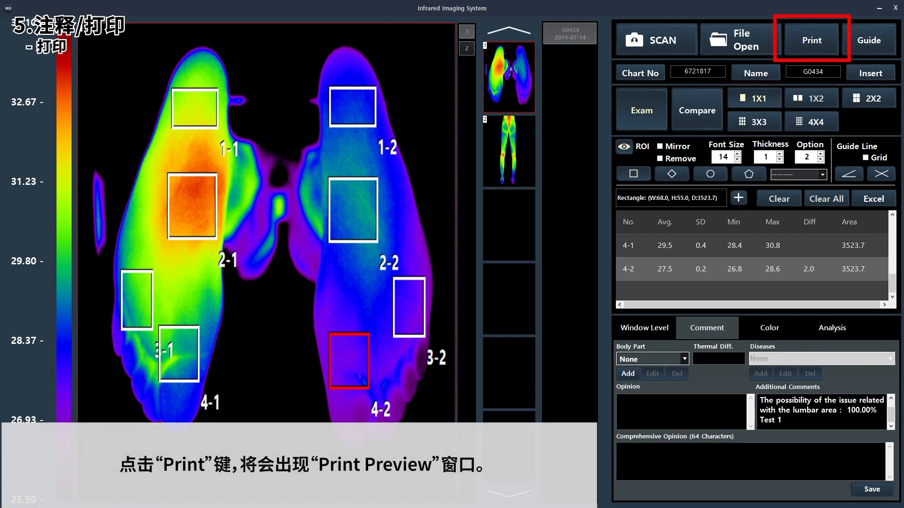
{"action": "left_click", "coordinate": [828, 47]}
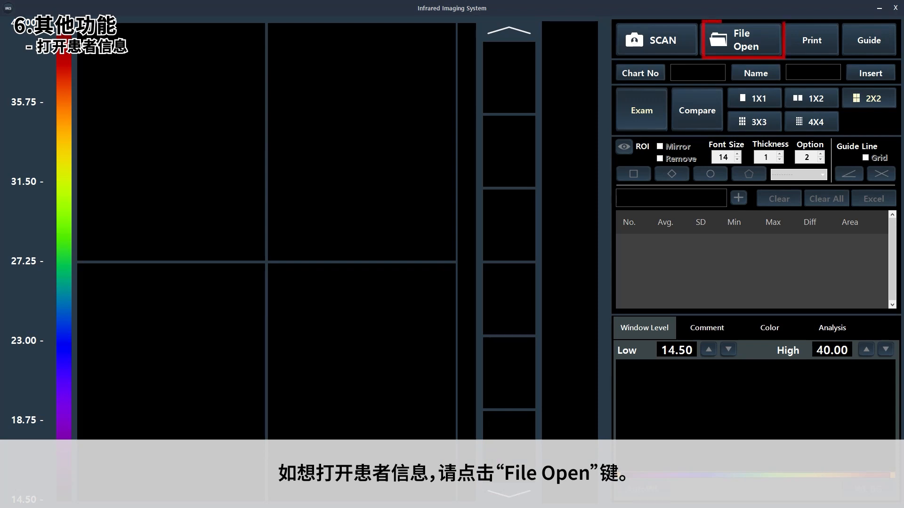
{"action": "left_click", "coordinate": [763, 38]}
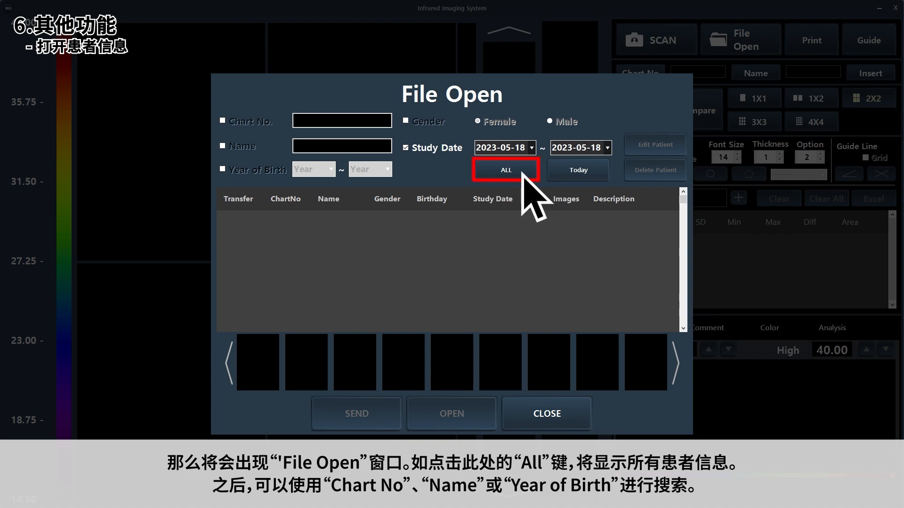
{"action": "left_click", "coordinate": [522, 173]}
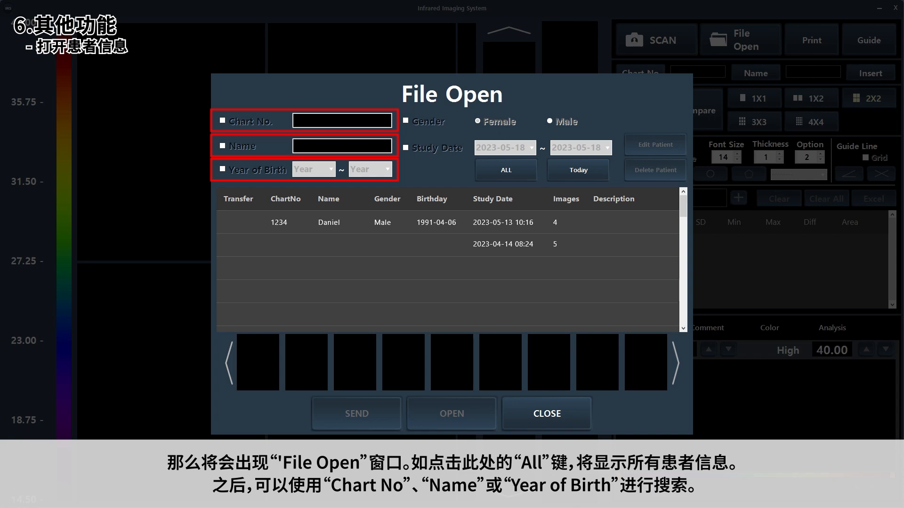
{"action": "left_click", "coordinate": [522, 221]}
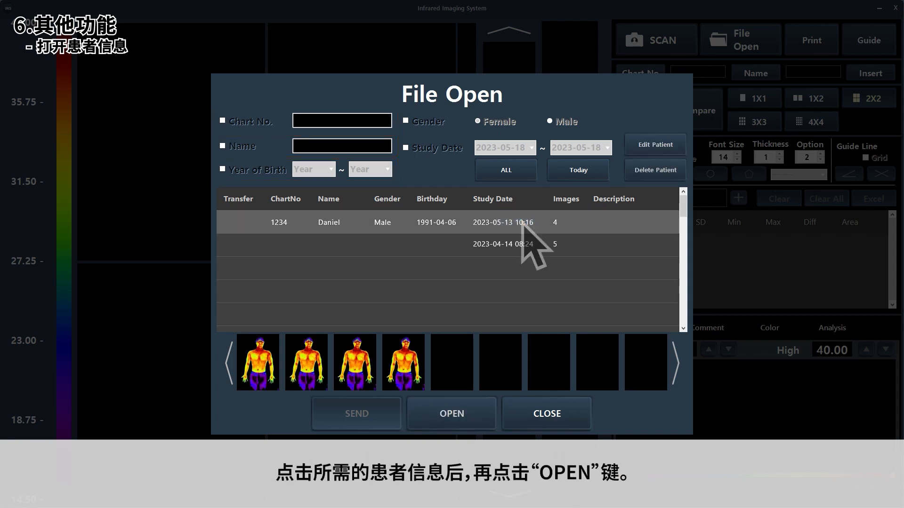
{"action": "left_click", "coordinate": [452, 414]}
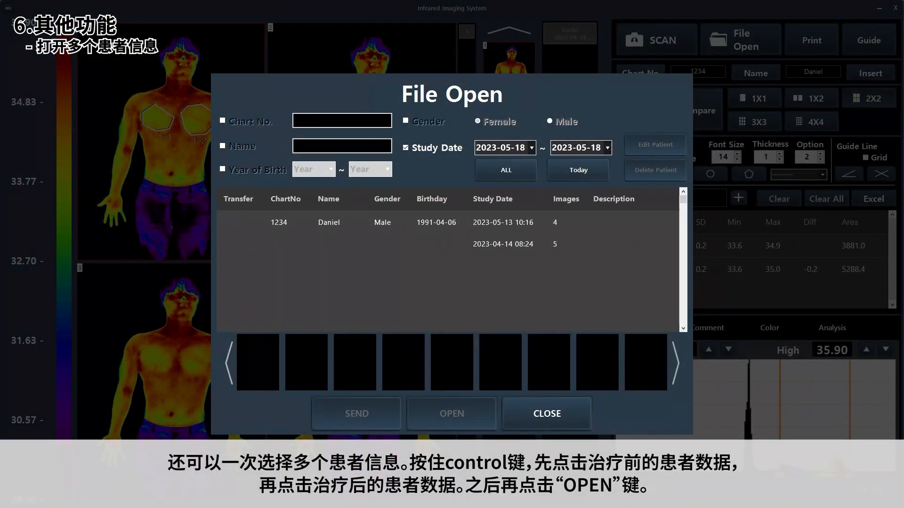
Select the patient's 2023-05-13 and 2023-04-14 studies together and open both.
{"action": "left_click", "coordinate": [523, 222], "text": "ctrl"}
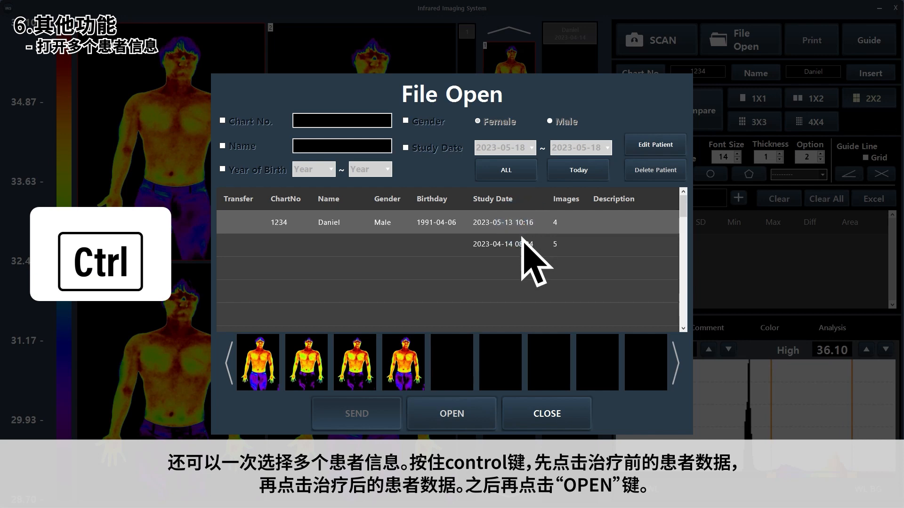
{"action": "left_click", "coordinate": [523, 245], "text": "ctrl"}
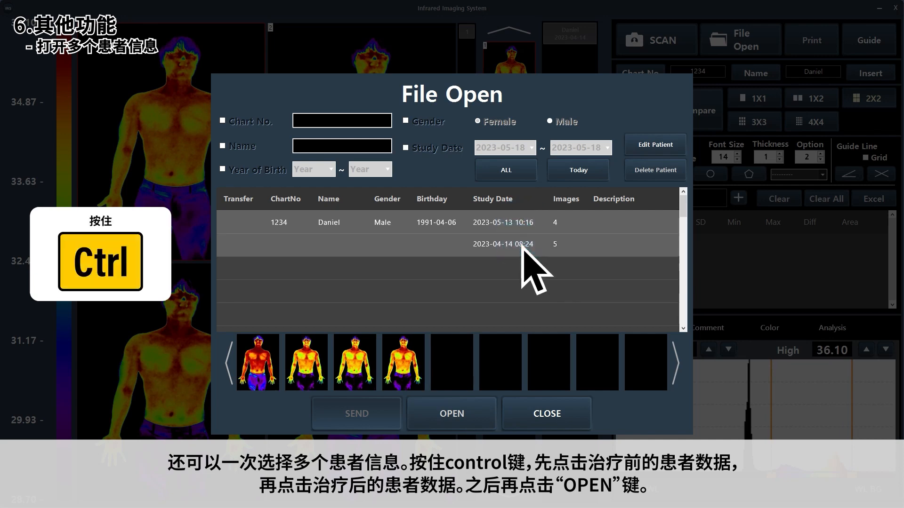
{"action": "left_click", "coordinate": [471, 409]}
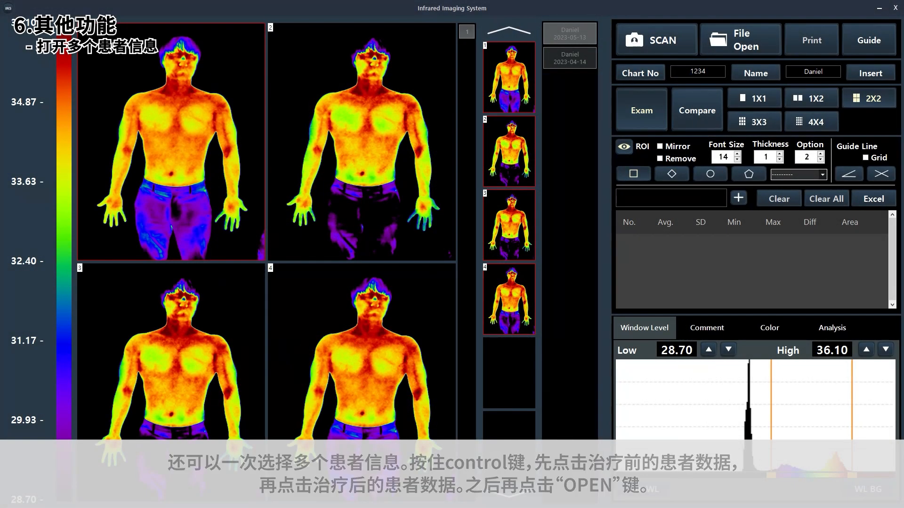
Switch to Compare mode and add the first image of the 2023-05-13 study and the first image of the 2023-04-14 study.
{"action": "left_click", "coordinate": [706, 124]}
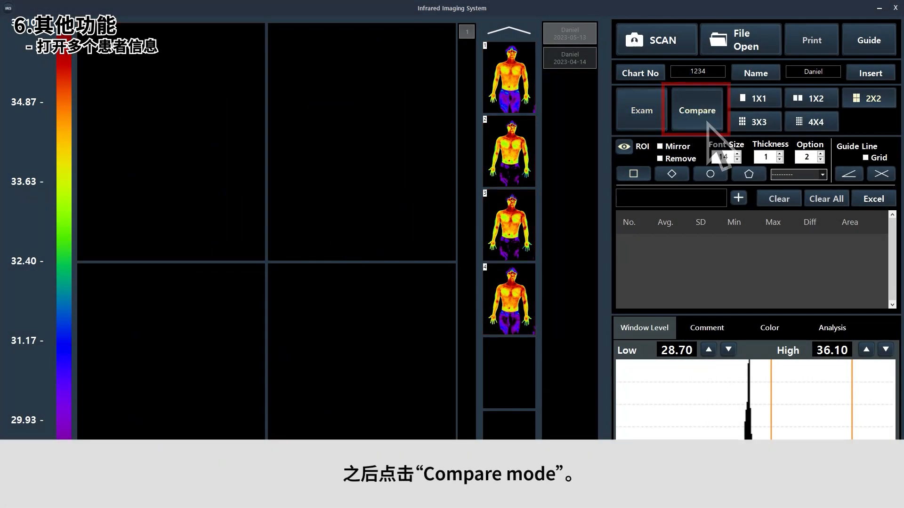
{"action": "left_click", "coordinate": [524, 93]}
{"action": "left_click", "coordinate": [586, 64]}
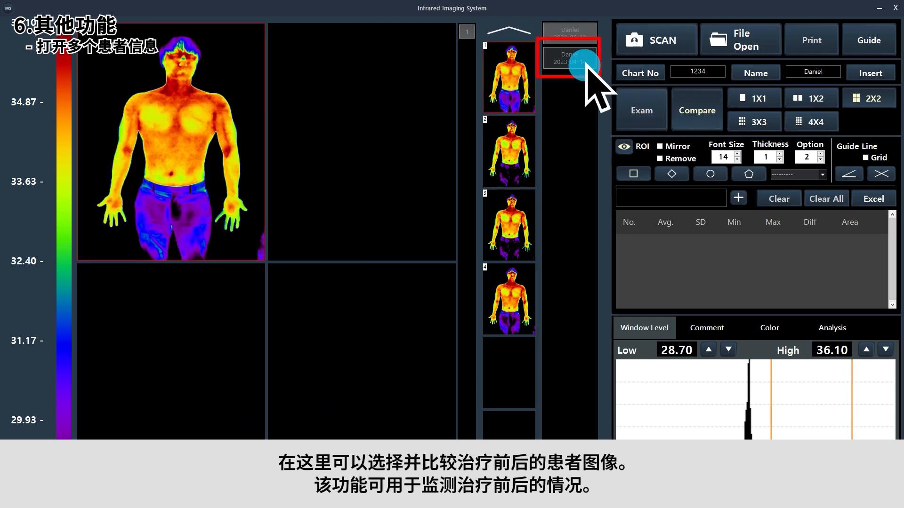
{"action": "left_click", "coordinate": [523, 92]}
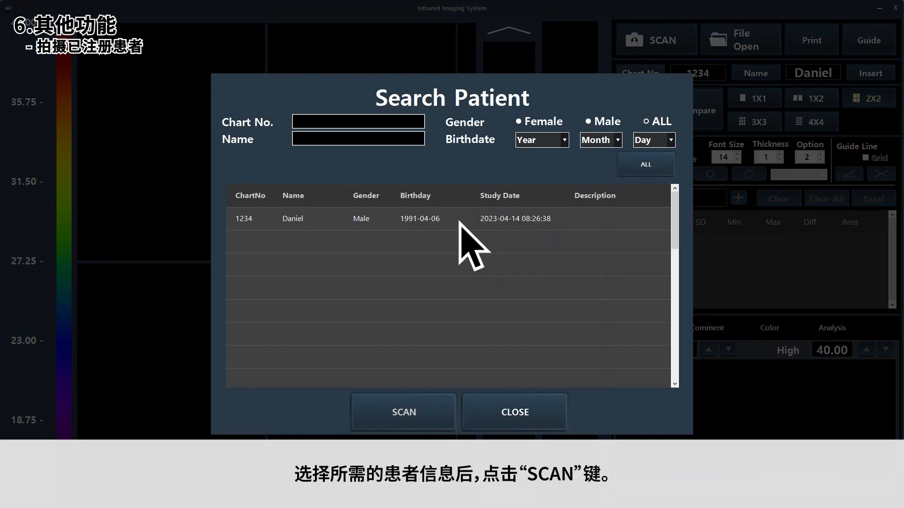
Select the registered patient's record in Search Patient and start a scan for that patient.
{"action": "left_click", "coordinate": [458, 223]}
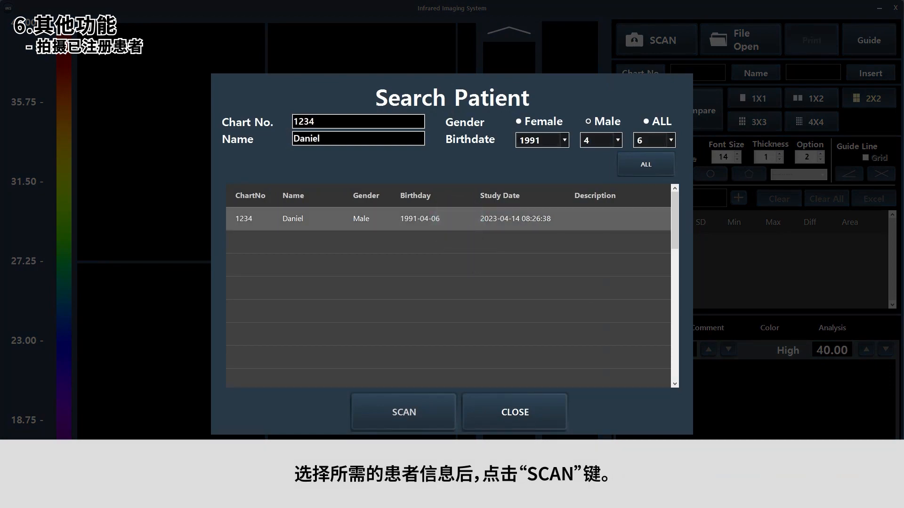
{"action": "left_click", "coordinate": [427, 414]}
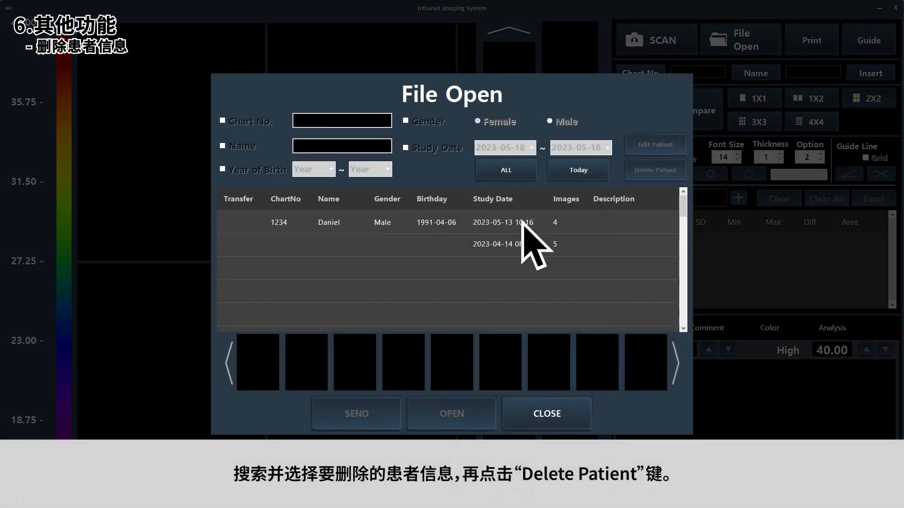
Select the patient's 2023-05-13 study in the File Open list as the record for deletion.
{"action": "left_click", "coordinate": [519, 224]}
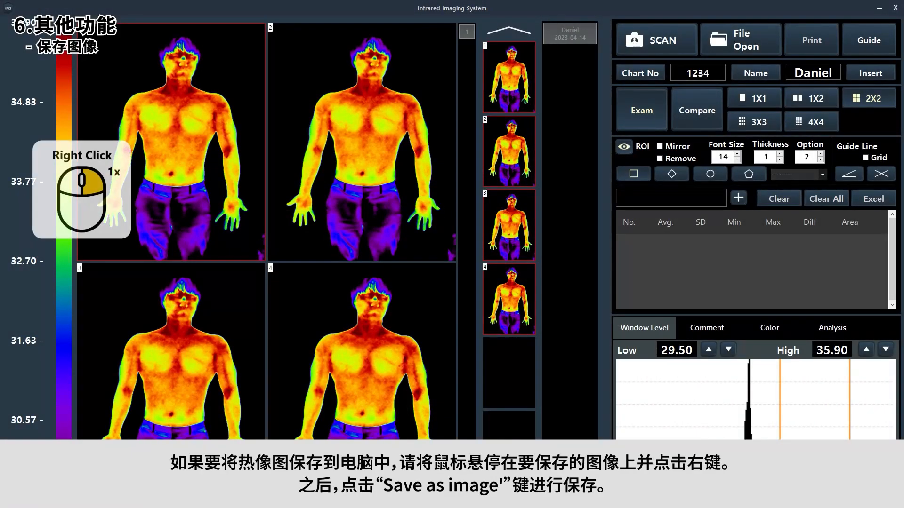
Bring up the save-as-image option for the first anterior trunk image in the 2X2 view.
{"action": "right_click", "coordinate": [180, 143]}
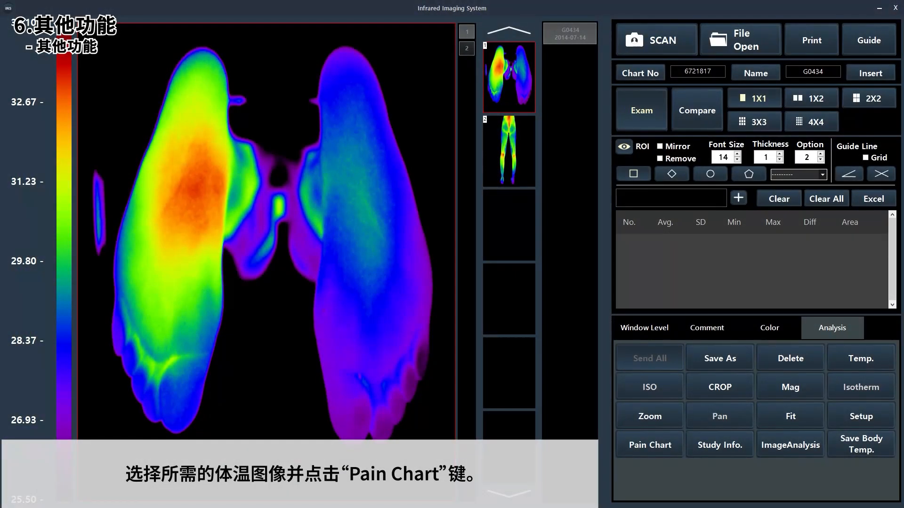
Open the Pain Chart for the foot image, choose the FOOT diagram, and mark Numbing strokes across the ball of the right-hand foot.
{"action": "left_click", "coordinate": [670, 451]}
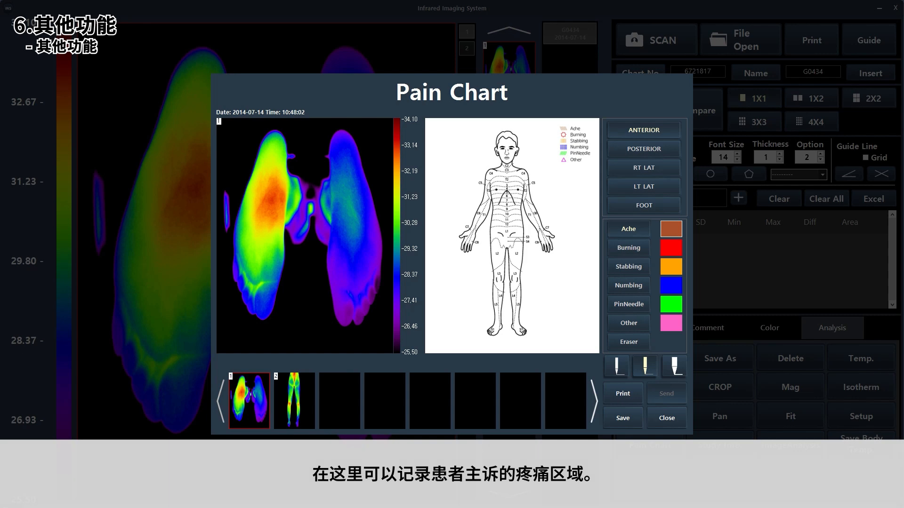
{"action": "left_click", "coordinate": [665, 209]}
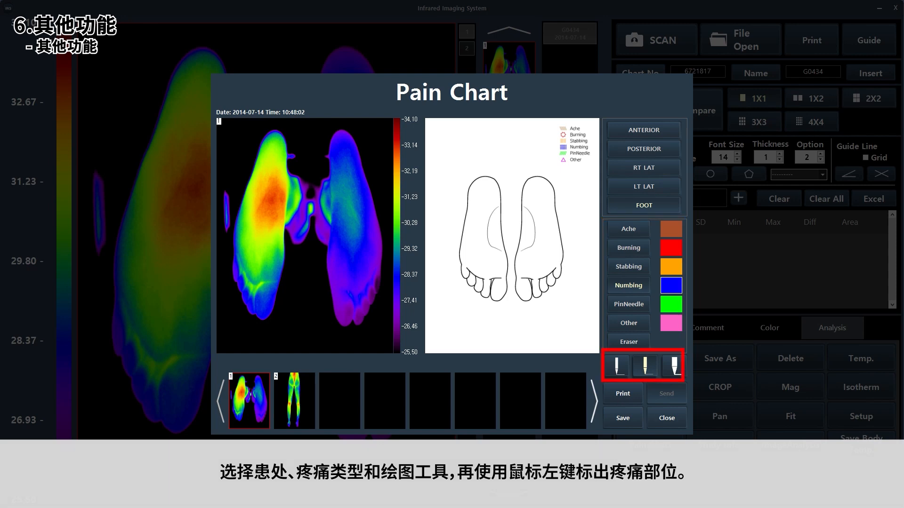
{"action": "left_click_drag", "start_coordinate": [522, 265], "coordinate": [536, 267]}
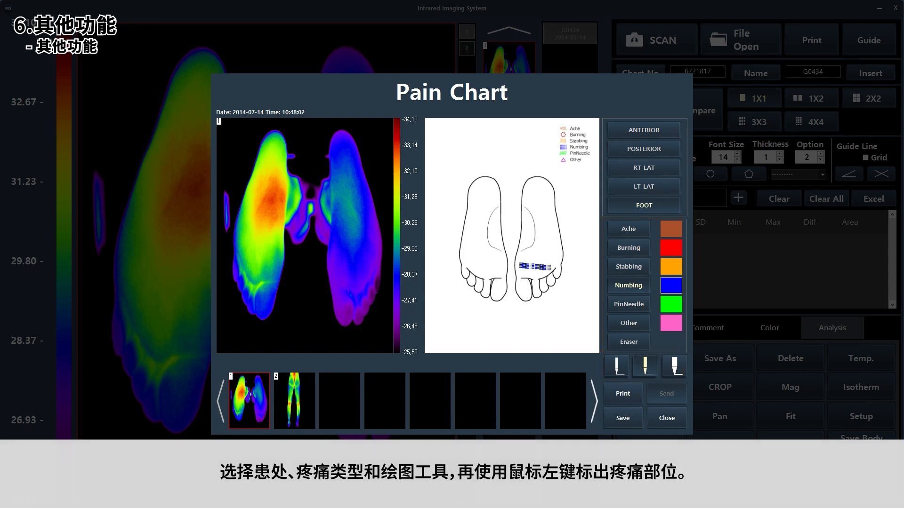
{"action": "mouse_move", "coordinate": [518, 256]}
{"action": "left_mouse_down"}
{"action": "mouse_move", "coordinate": [551, 260]}
{"action": "mouse_move", "coordinate": [552, 249]}
{"action": "left_mouse_up"}
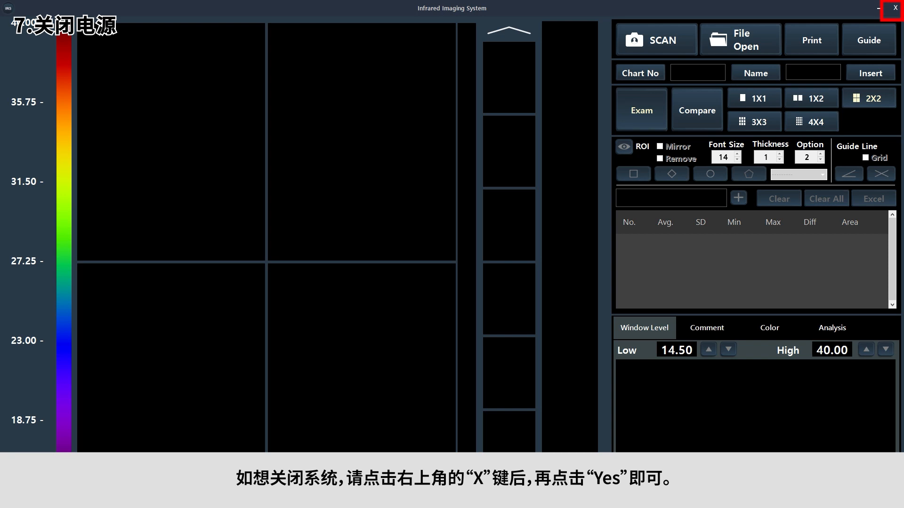
Exit the Infrared Imaging System and confirm closing it.
{"action": "left_click", "coordinate": [894, 9]}
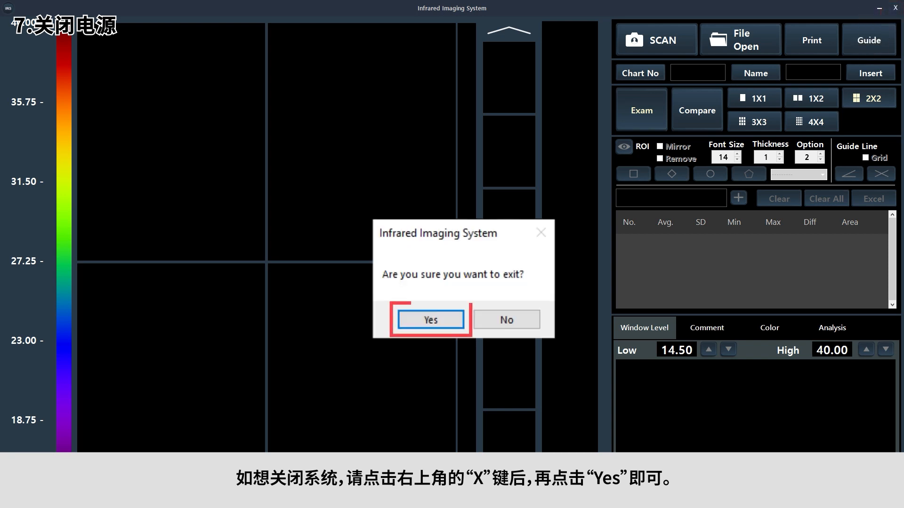
{"action": "left_click", "coordinate": [454, 322]}
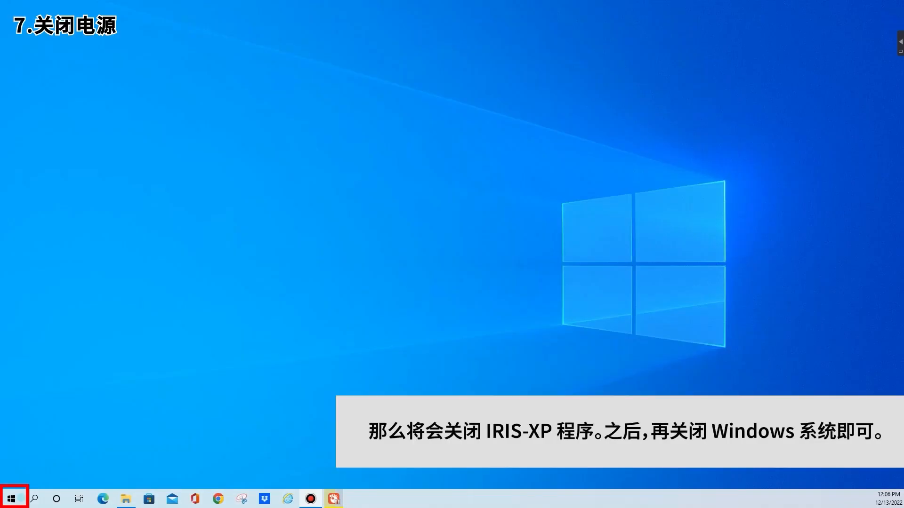
Shut down the Windows computer.
{"action": "left_click", "coordinate": [11, 498]}
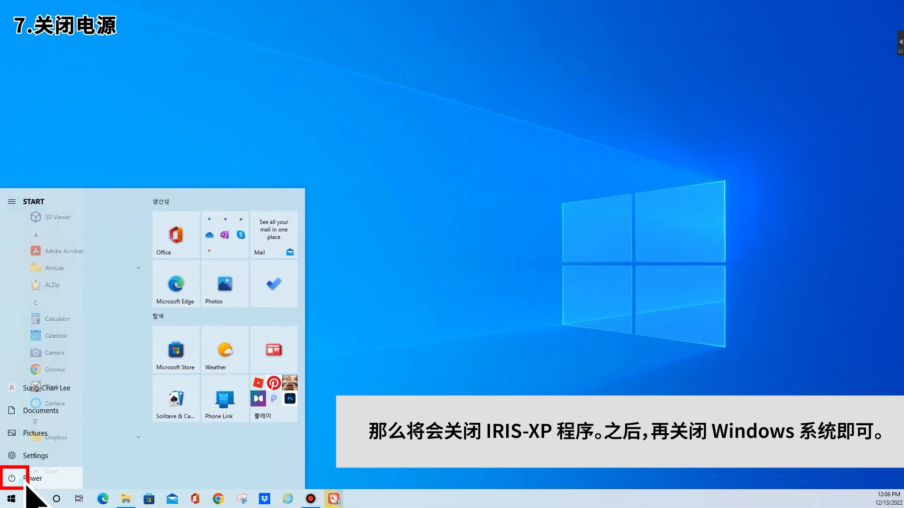
{"action": "left_click", "coordinate": [76, 485]}
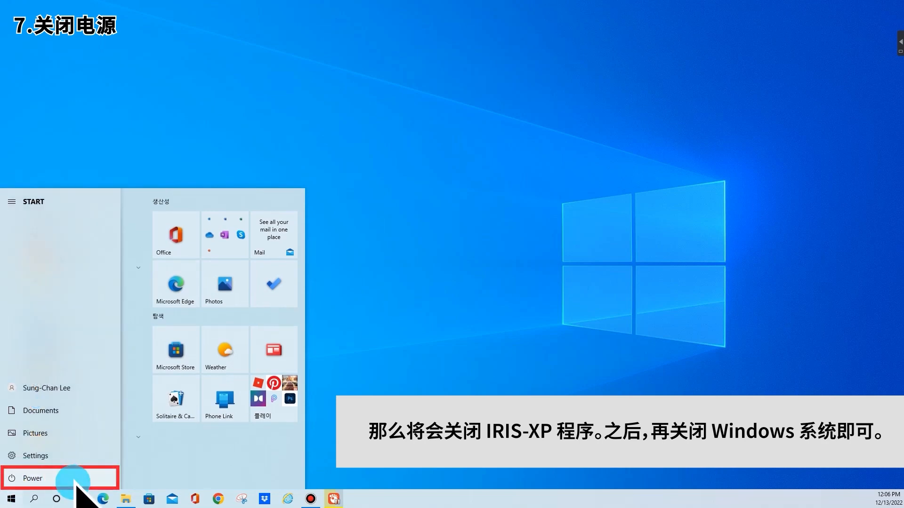
{"action": "left_click", "coordinate": [76, 443]}
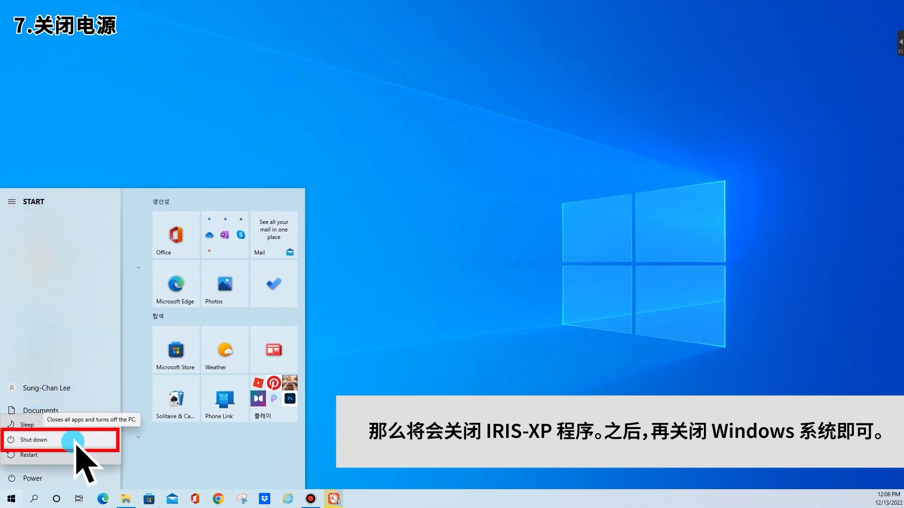